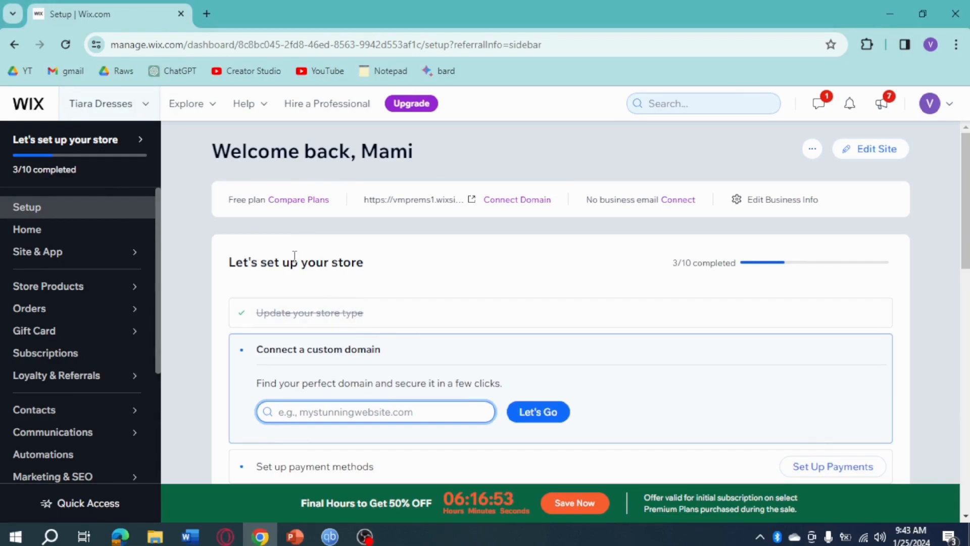
Step: Open the store's product list from the site dashboard
mouse_move(120, 307)
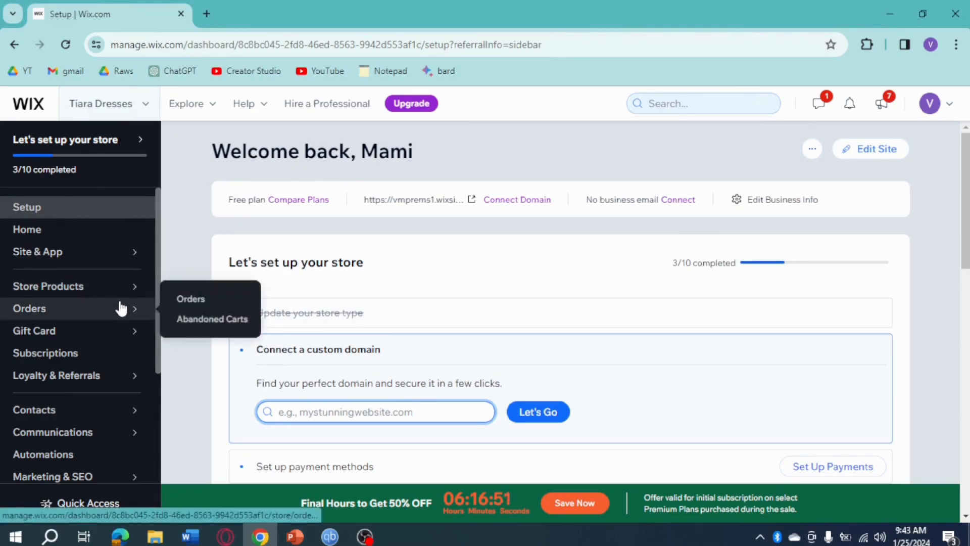
scroll(120, 307, down, 3)
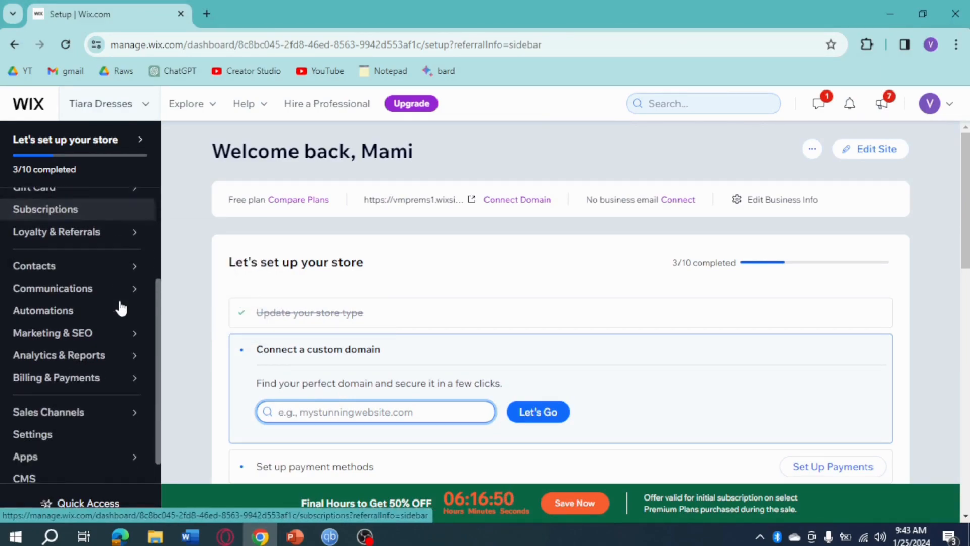
scroll(122, 307, up, 3)
mouse_move(103, 292)
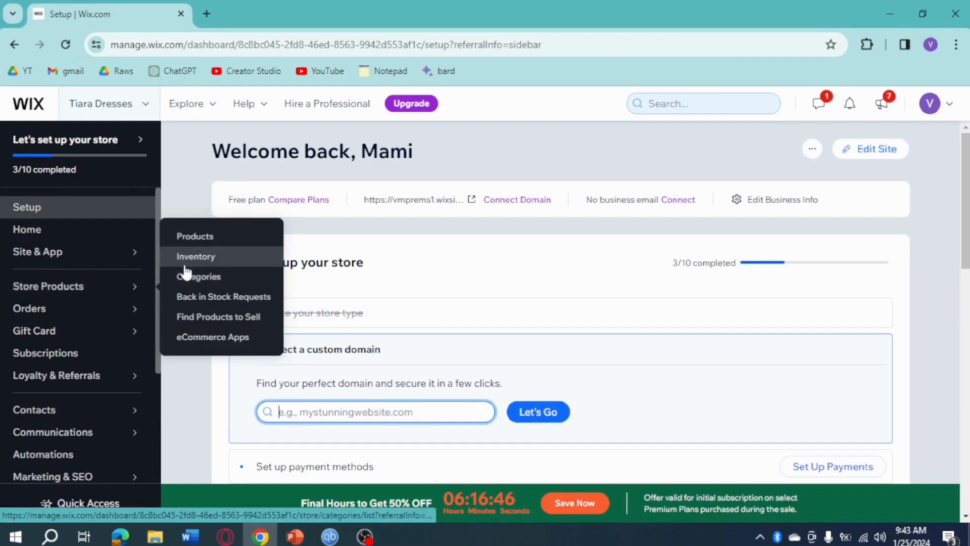
click(201, 239)
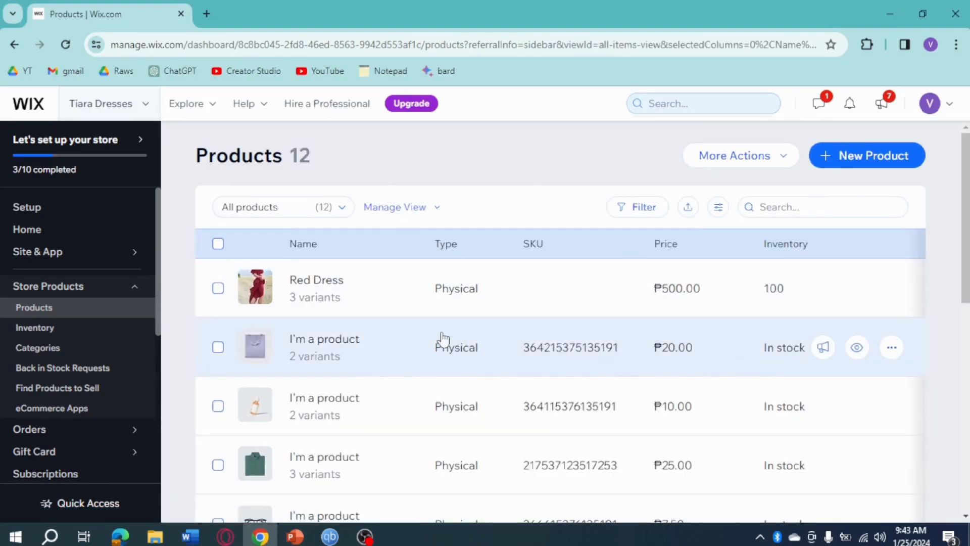
Step: Look over the existing products and start creating a new physical product
scroll(484, 309, down, 10)
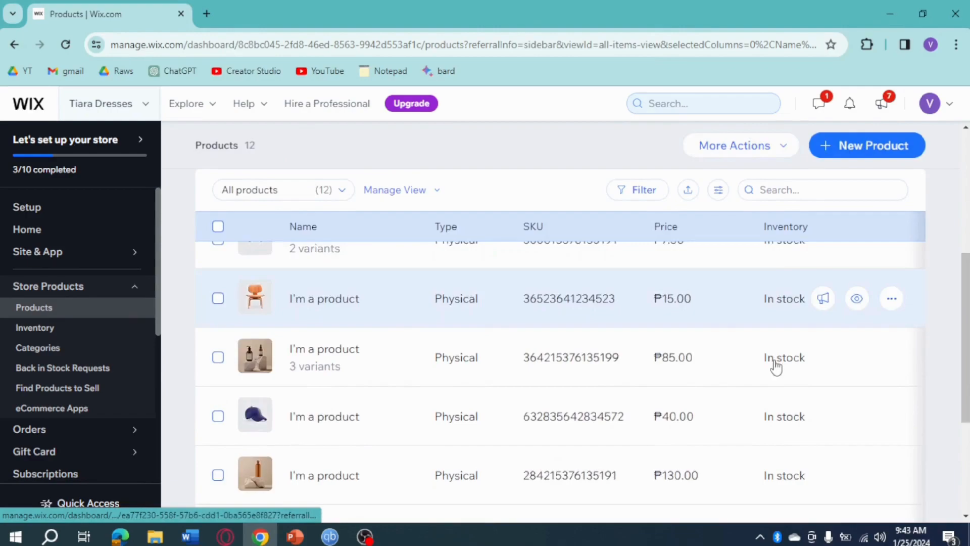
scroll(543, 349, up, 10)
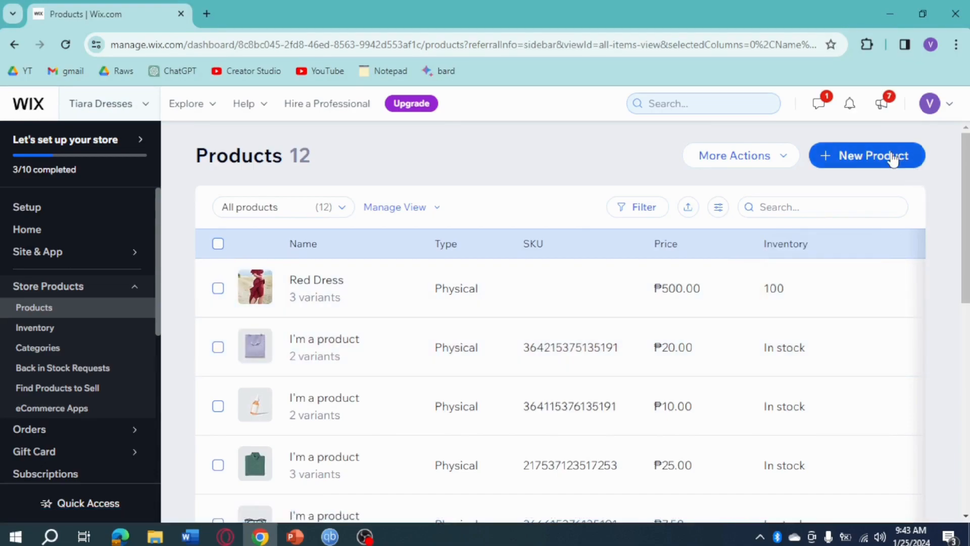
click(893, 159)
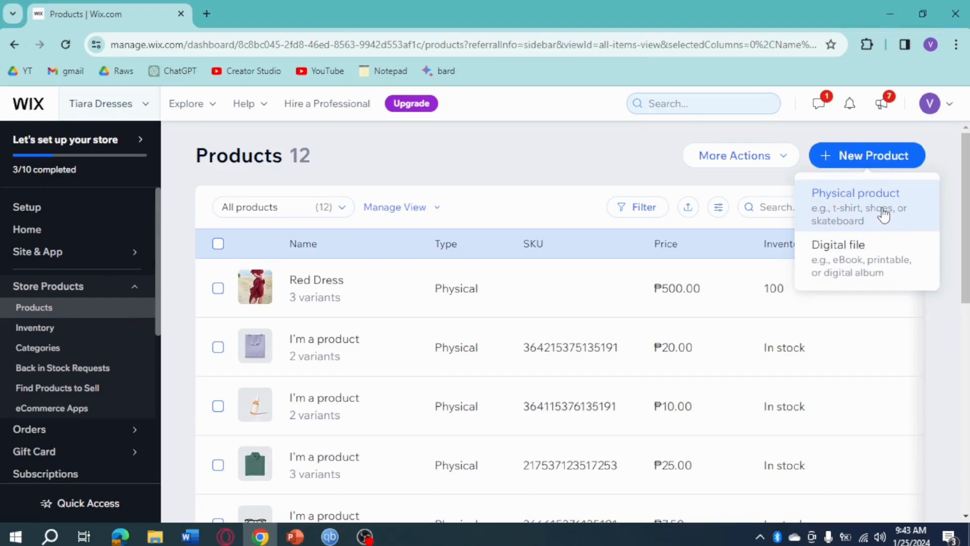
click(884, 215)
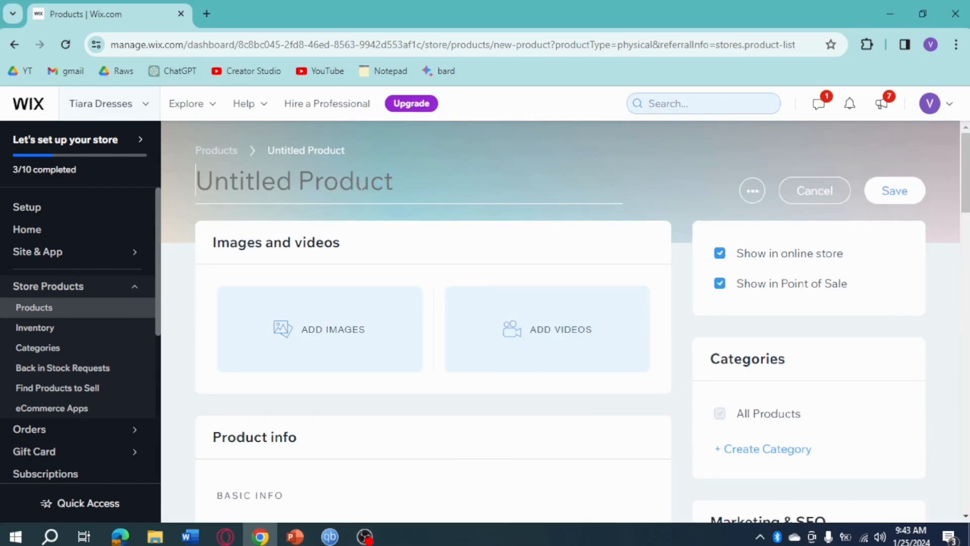
Step: Name the new product "Tshirt"
text(S)
key(BackSpace)
text(S)
key(BackSpace)
text(Tshirt)
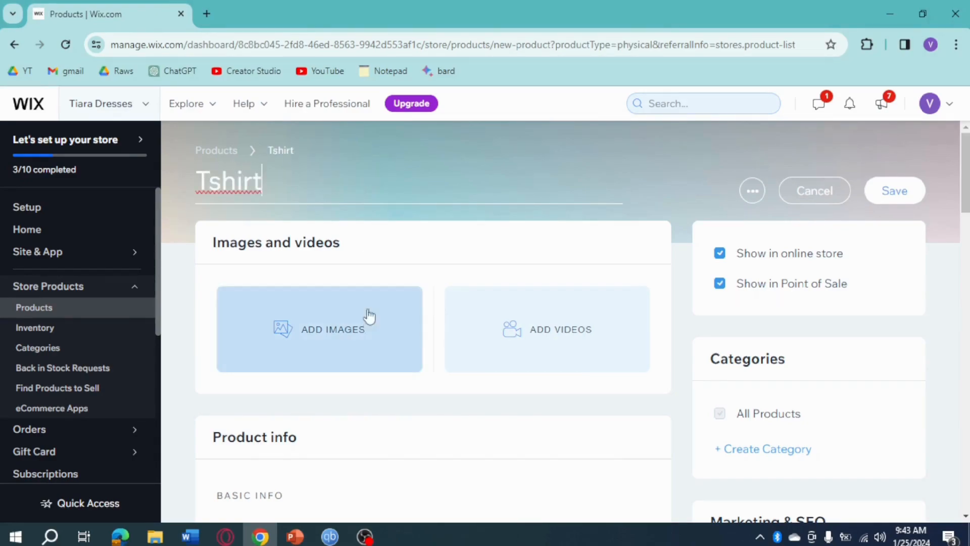
Step: Search the image library for "tshirt" and add the "A Woman in Jeans and T-shirt" picture to the product
click(363, 342)
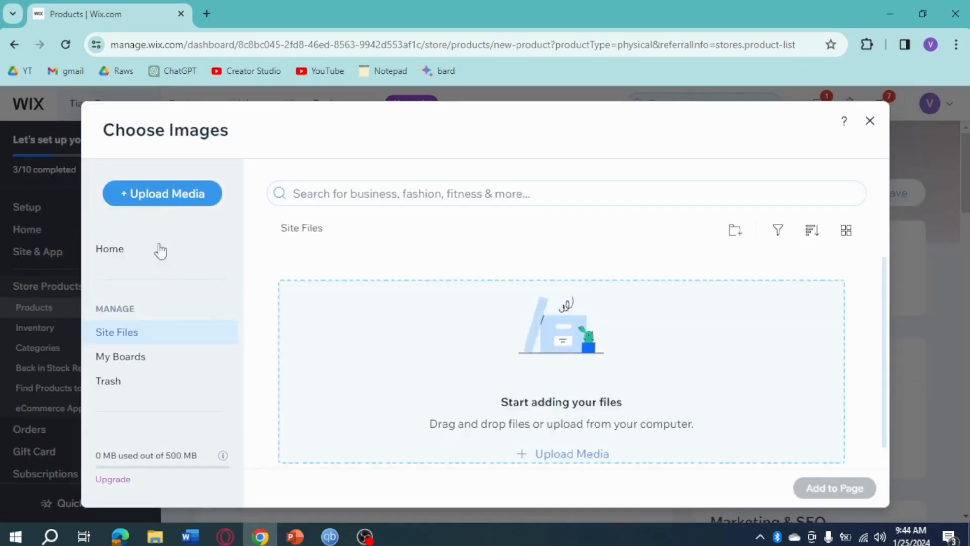
click(385, 192)
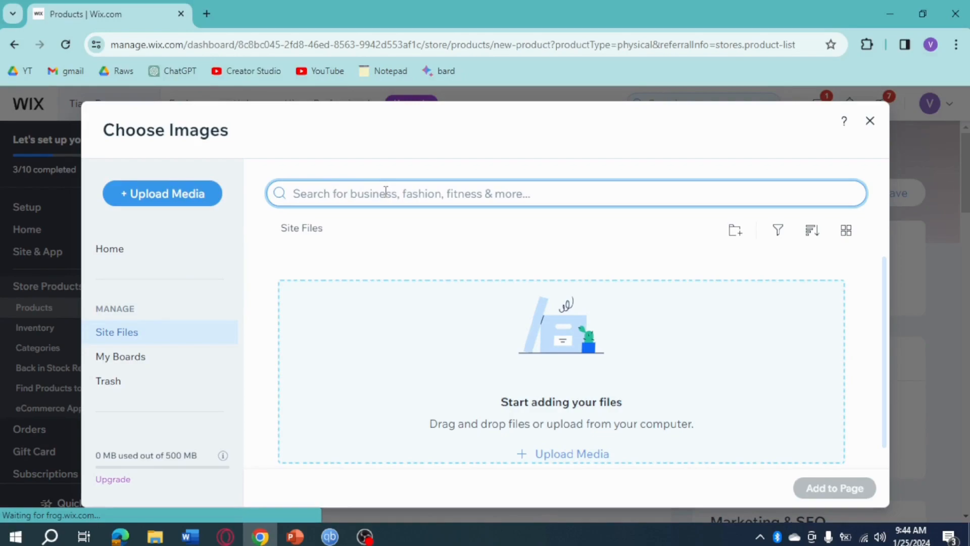
text(tshirt)
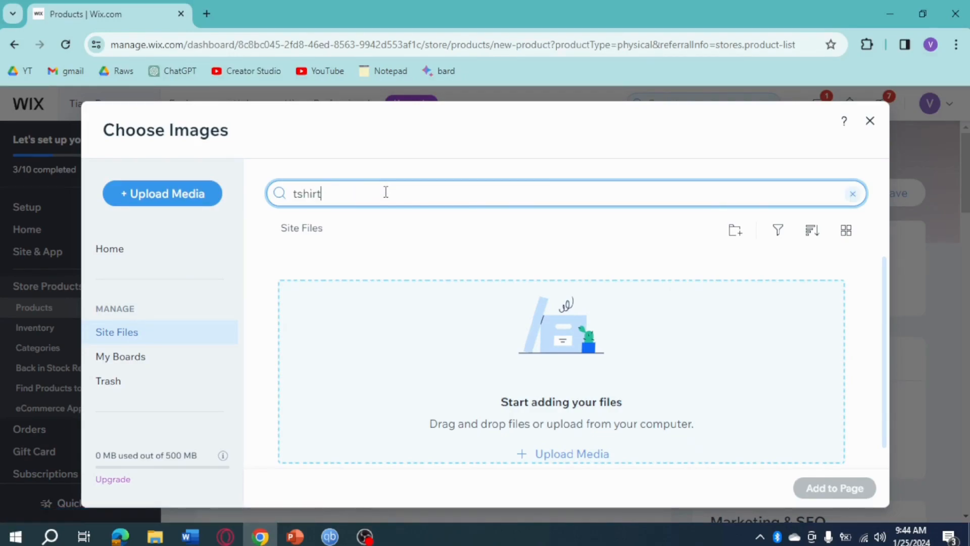
key(Return)
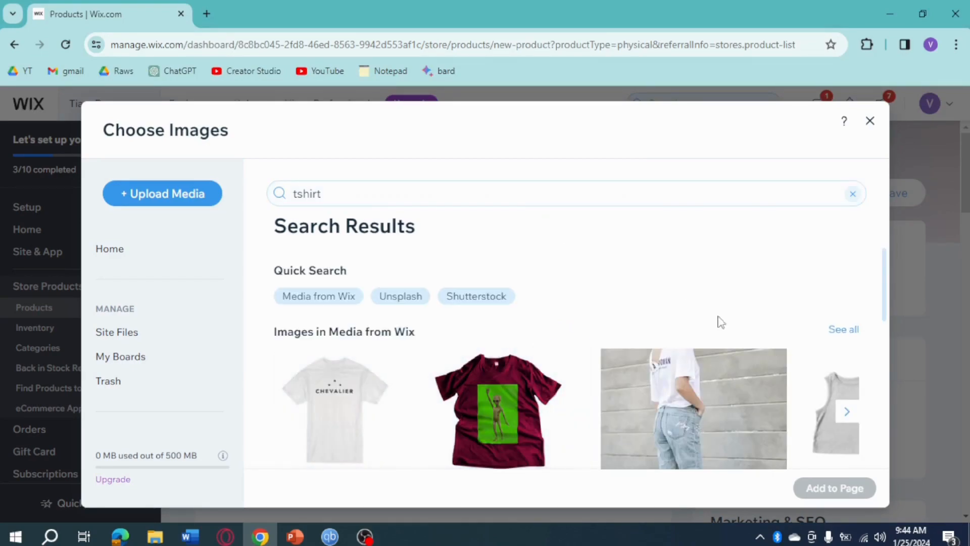
click(684, 389)
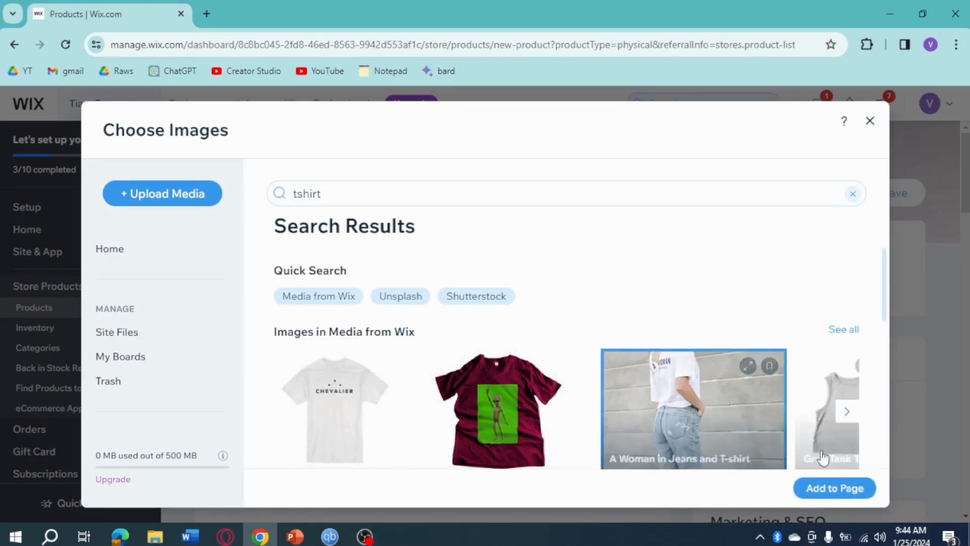
click(840, 492)
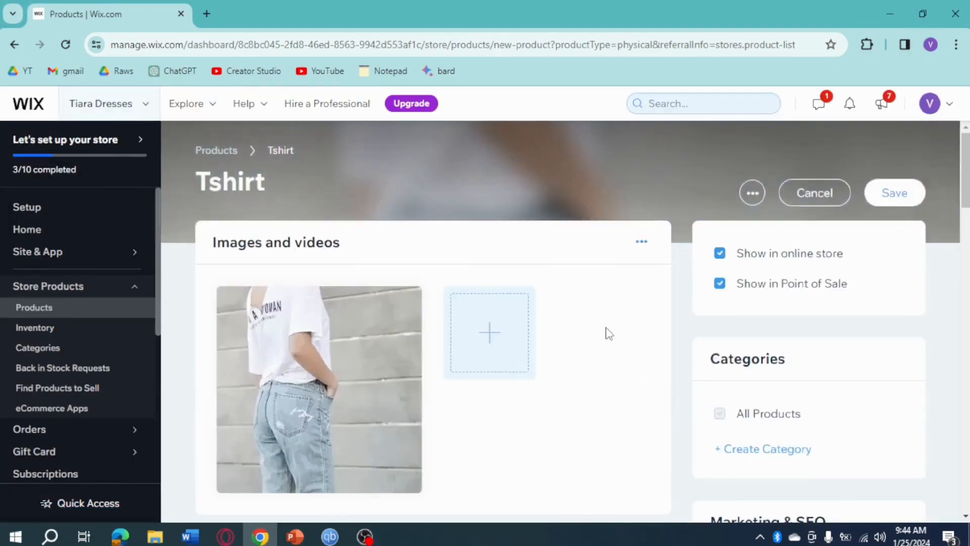
Step: Open the AI text generator for the product description and set the business type to "tshirt for dog lovers"
scroll(608, 334, down, 4)
scroll(608, 334, down, 5)
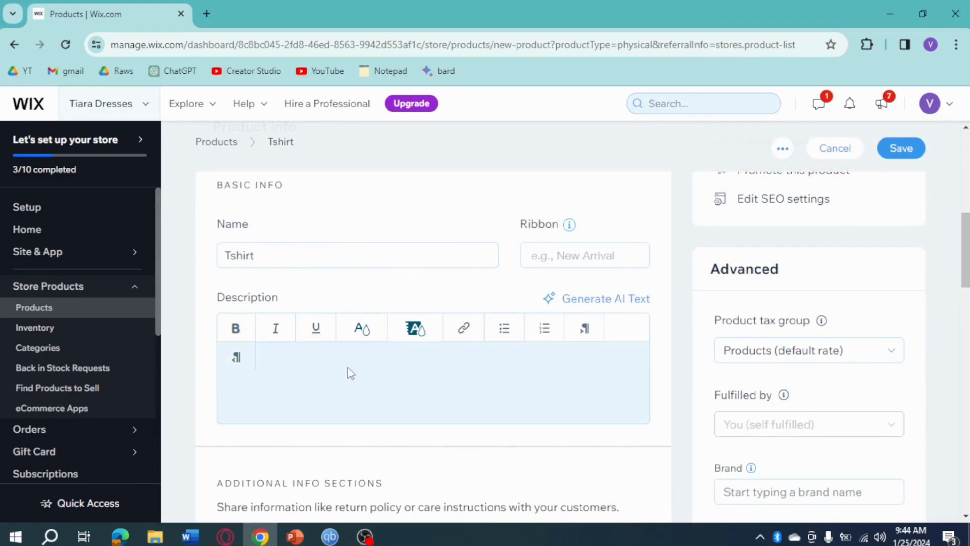
click(610, 305)
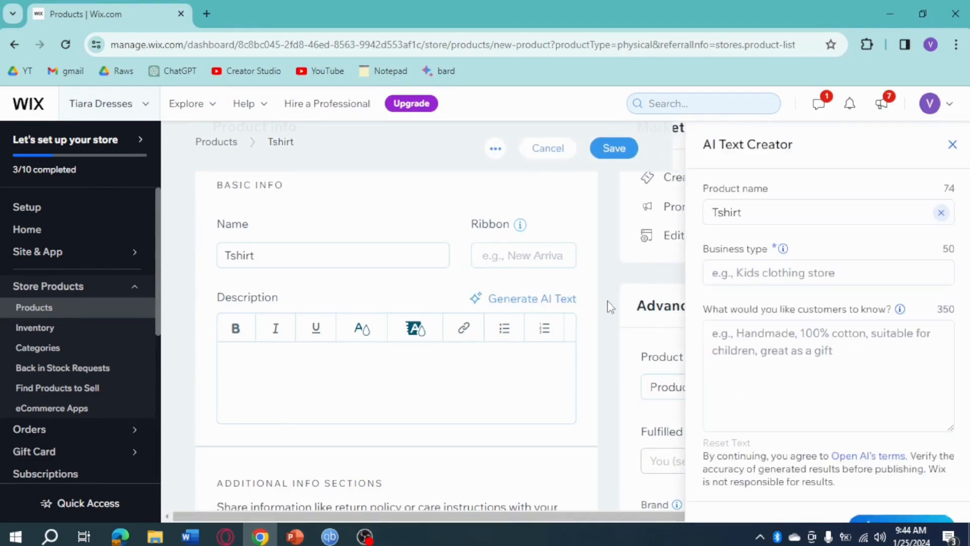
click(848, 271)
text(tshirt )
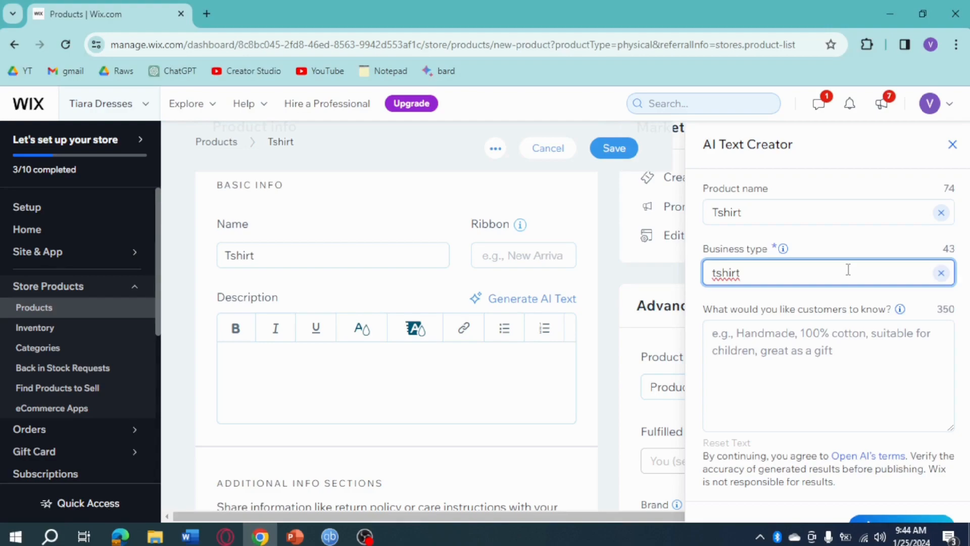
text(for )
text(dogs)
text(loverss)
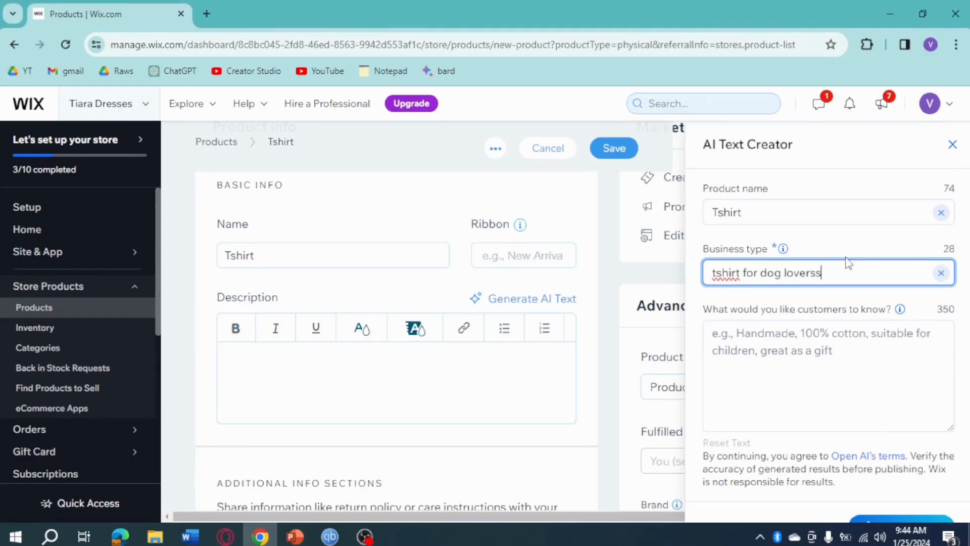
key(BackSpace)
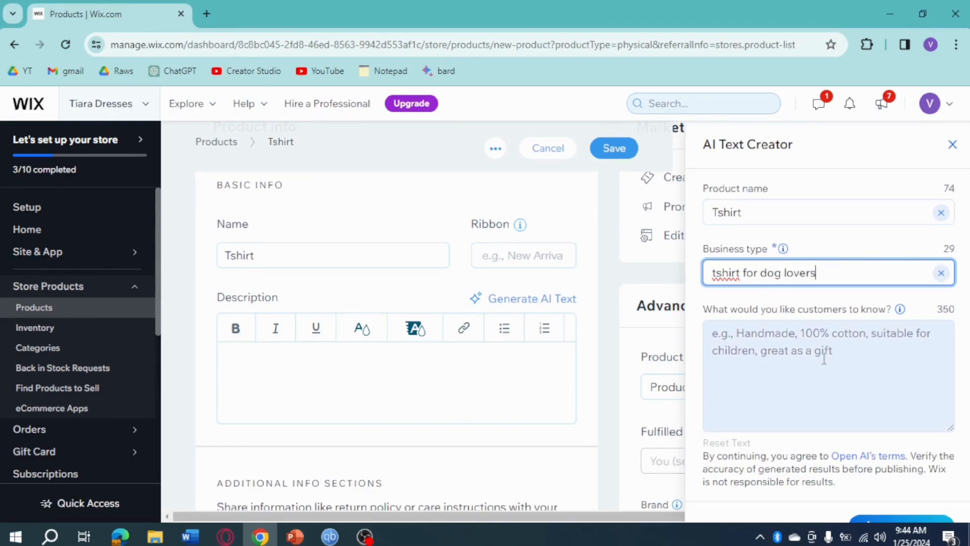
Step: Enter "adorable and cute" as what customers should know and generate the description texts
click(823, 358)
text(ado)
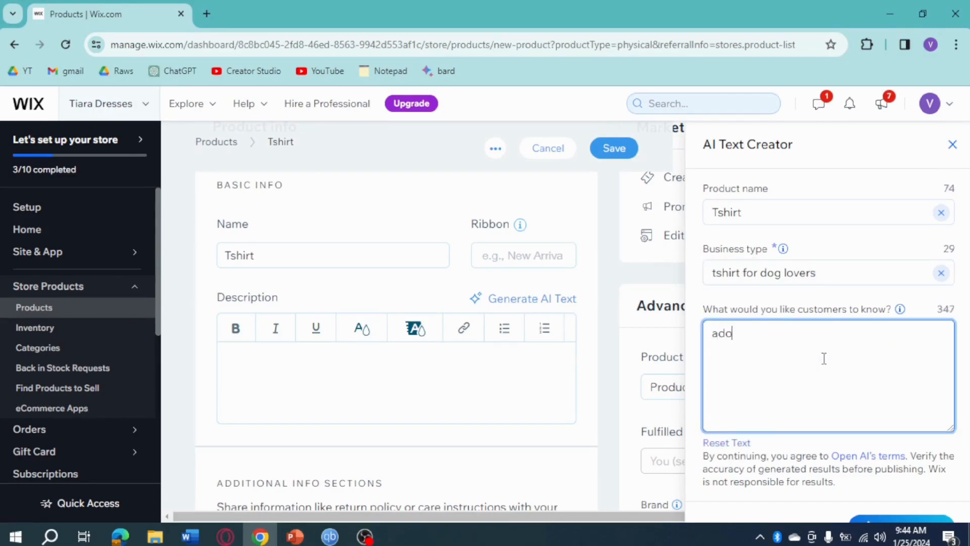
text(rable and cute)
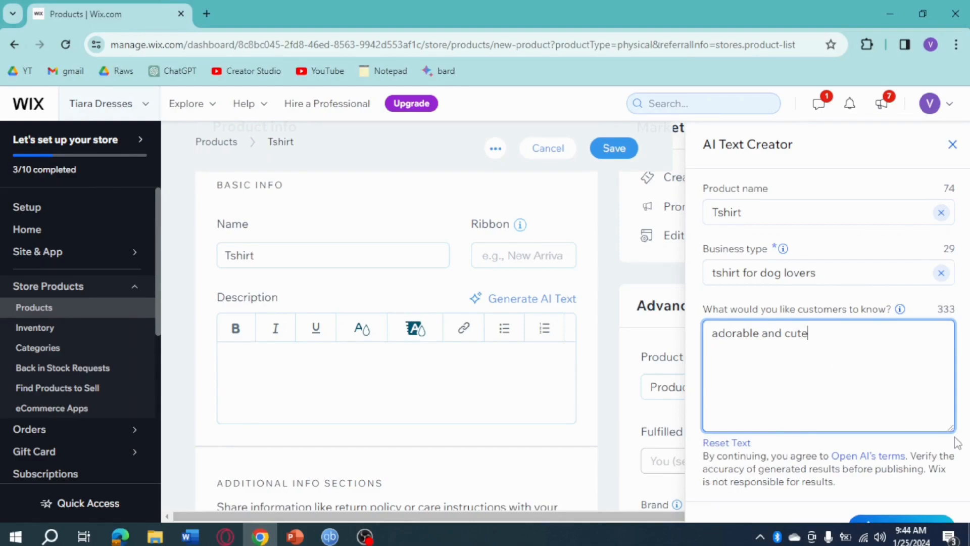
click(915, 522)
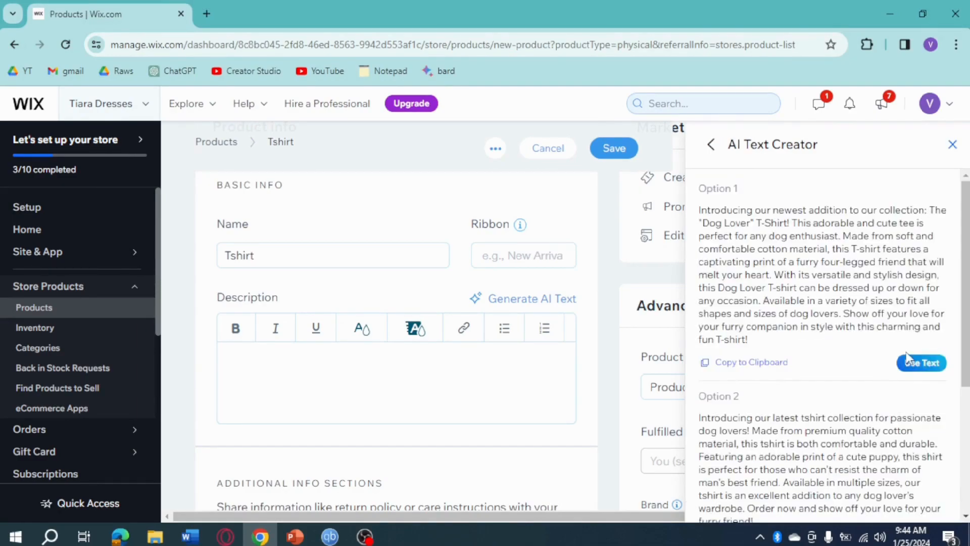
Step: Review the generated texts and use Option 1 as the product description
scroll(845, 265, down, 4)
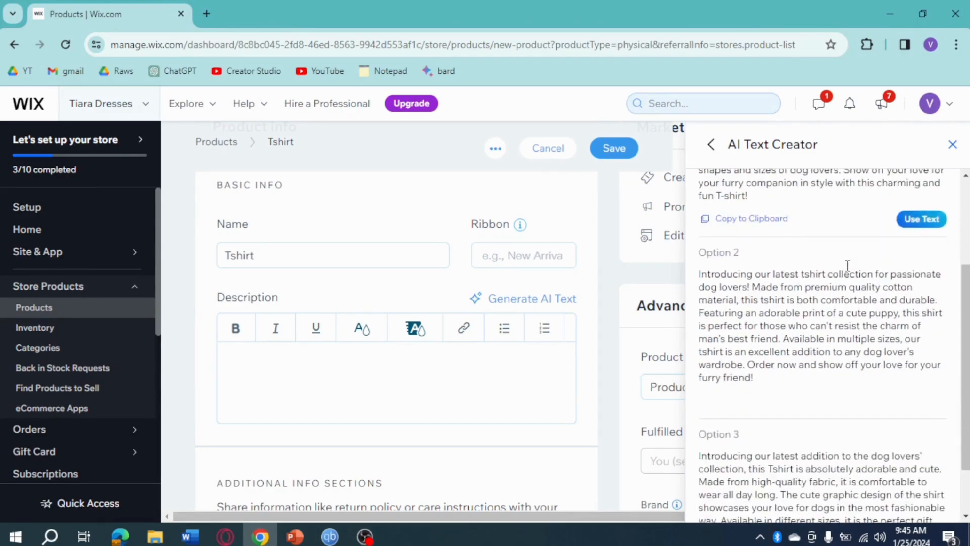
scroll(861, 282, up, 4)
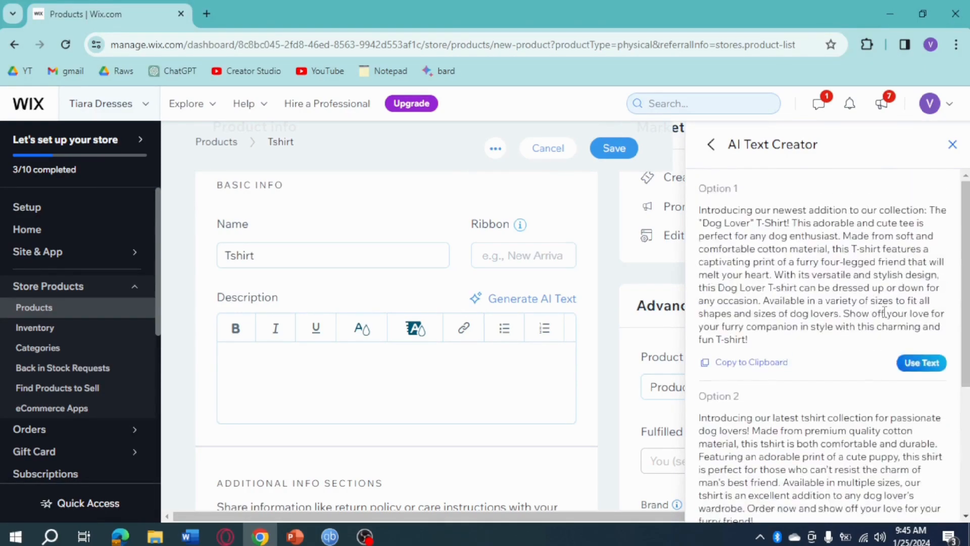
click(922, 363)
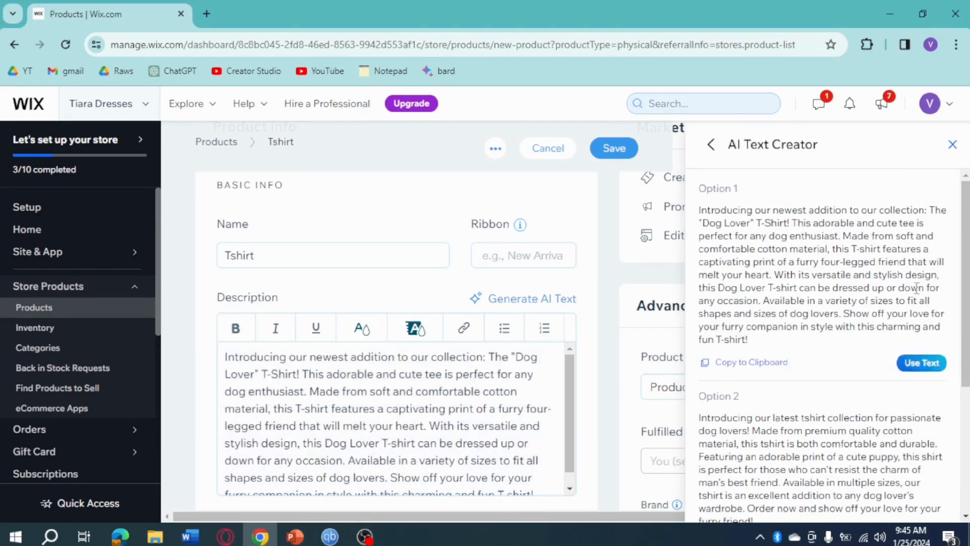
Step: Set the Tshirt's price to ₱750
scroll(513, 374, down, 1)
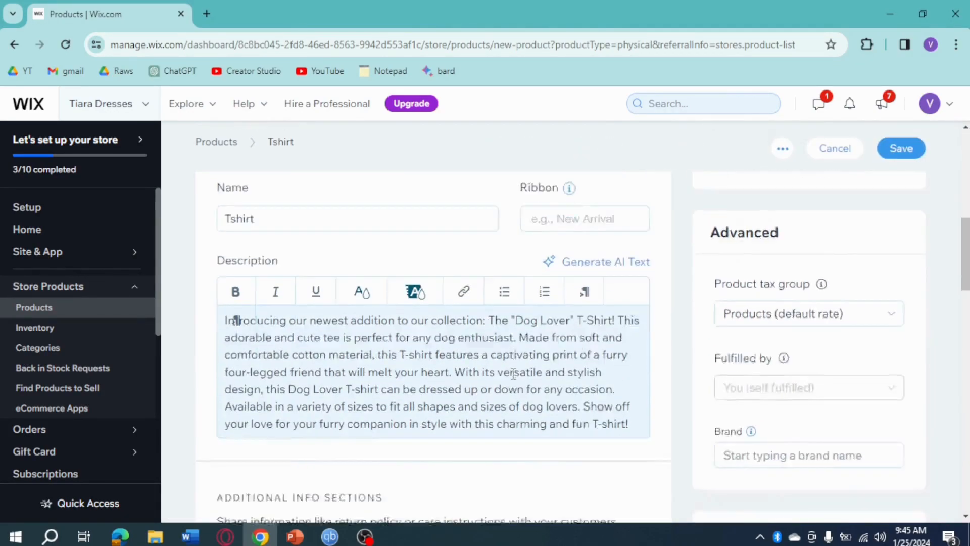
scroll(514, 374, down, 4)
scroll(512, 375, down, 4)
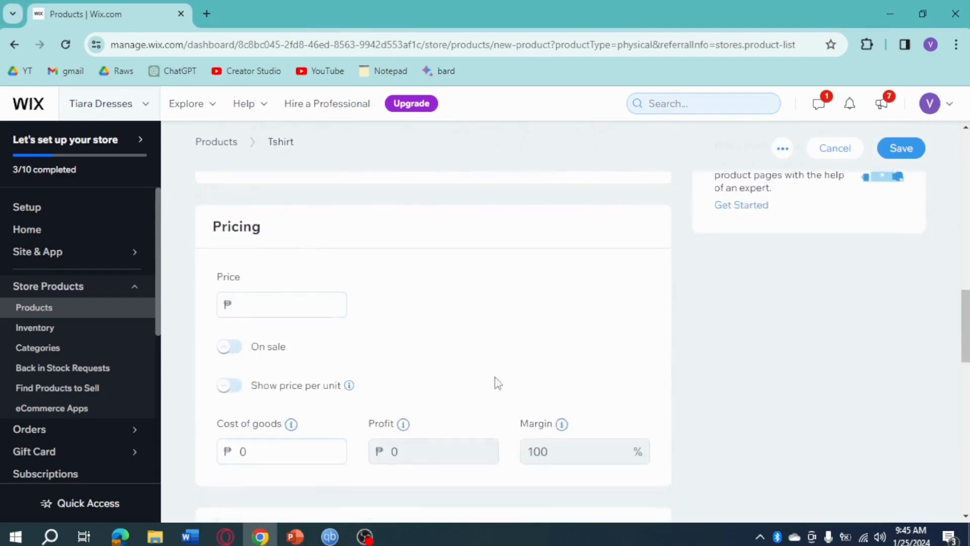
click(283, 301)
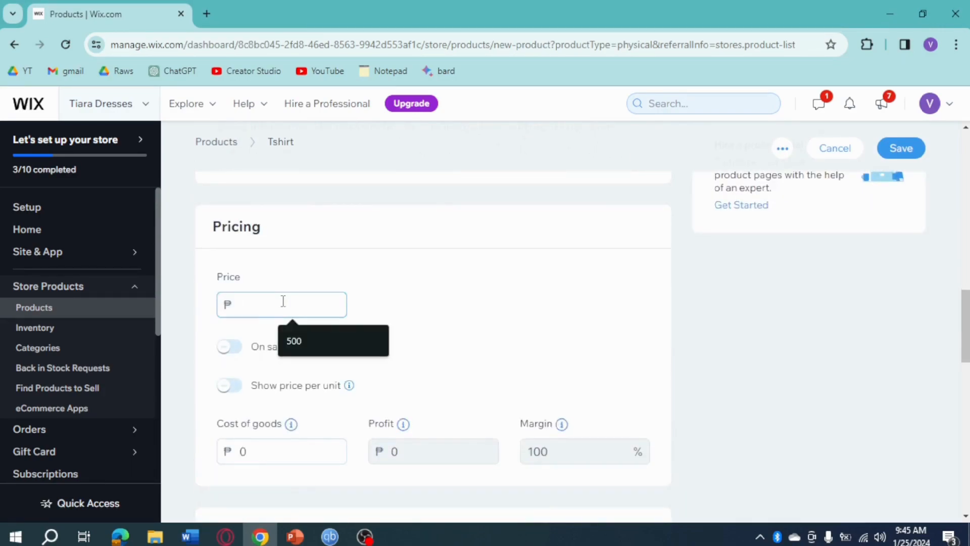
text(750)
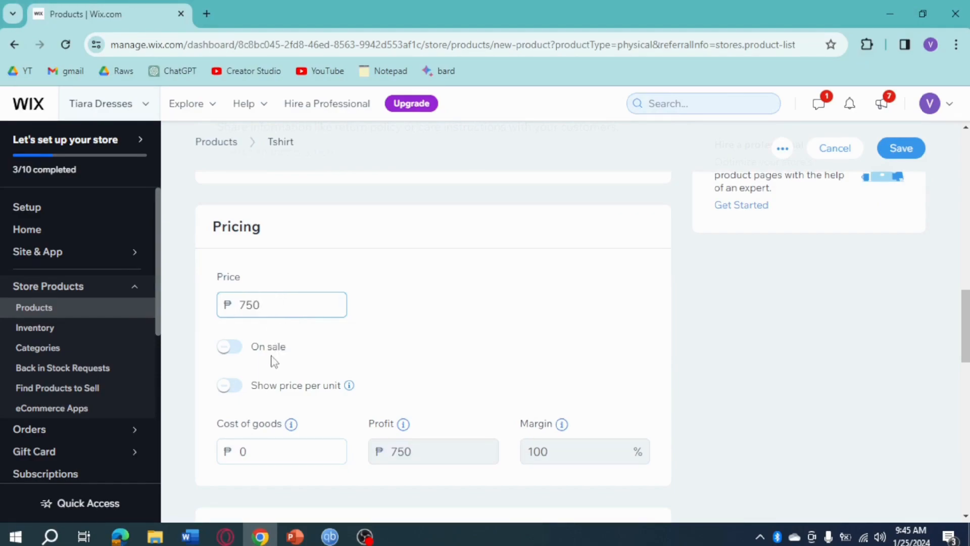
scroll(273, 361, down, 3)
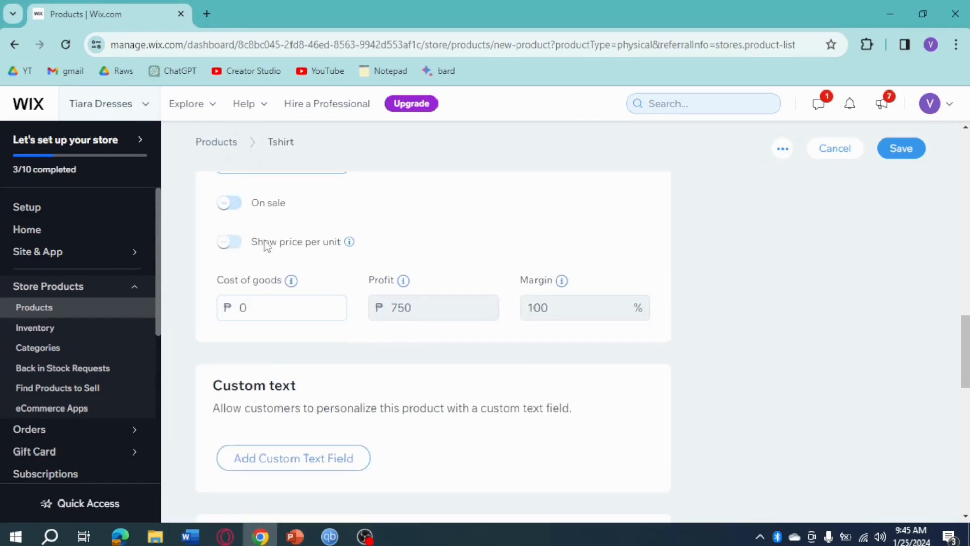
scroll(389, 259, up, 2)
click(231, 315)
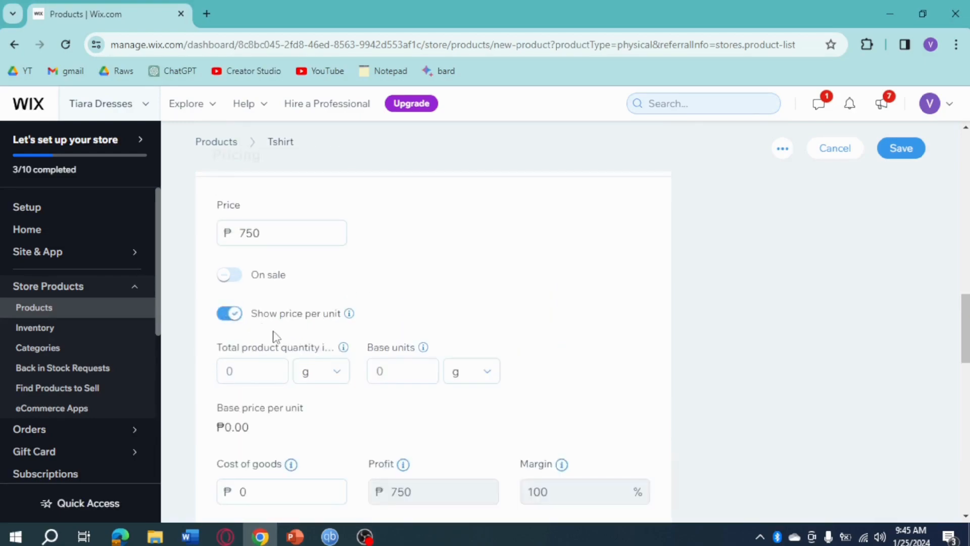
click(231, 315)
Step: Set the product's cost of goods to ₱150
click(284, 381)
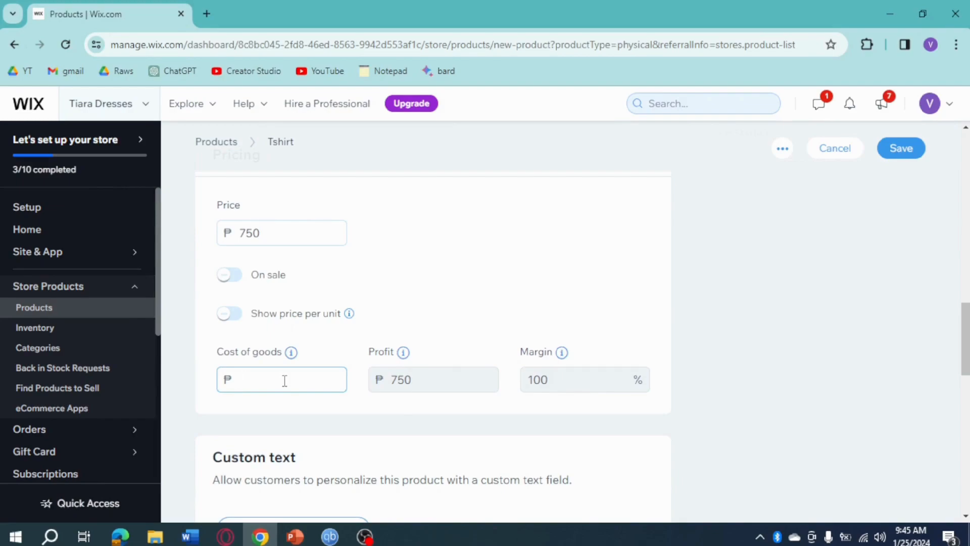
text(150)
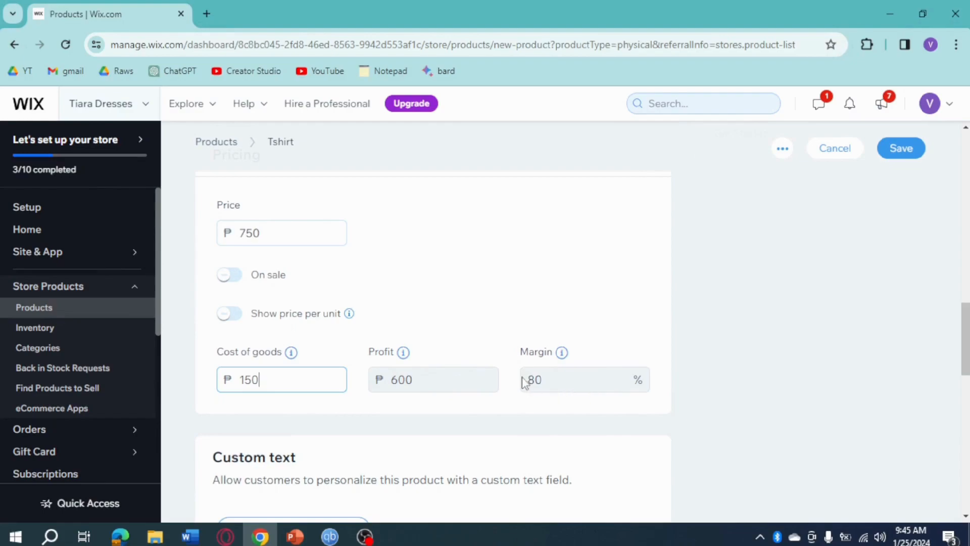
scroll(525, 382, down, 3)
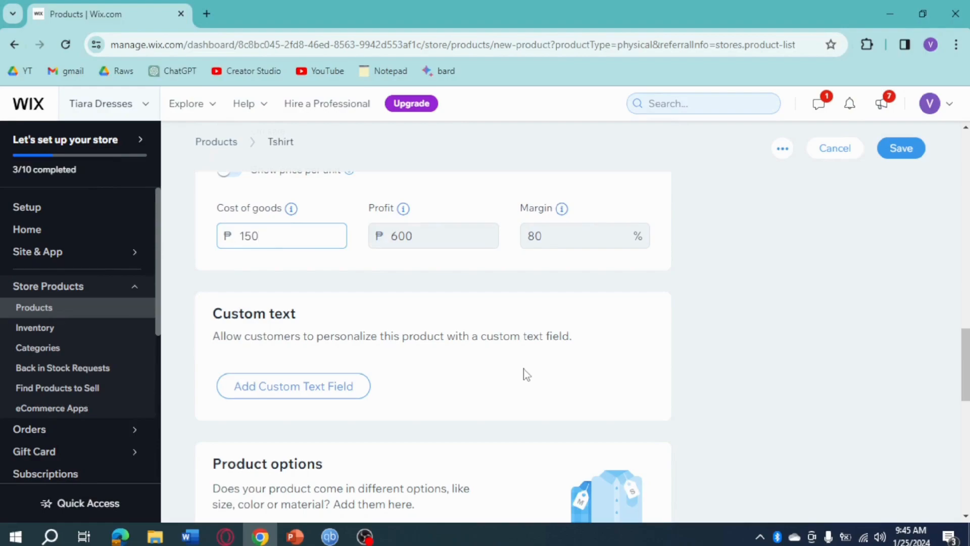
Step: Add a product option named Color, shown as color on the product page, with the choices Black, Purple and White
scroll(314, 318, down, 3)
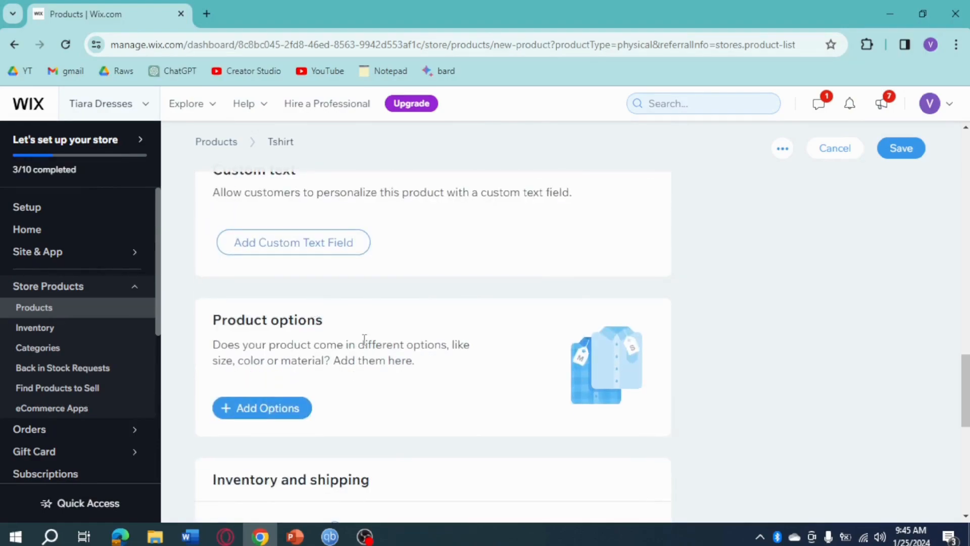
click(289, 407)
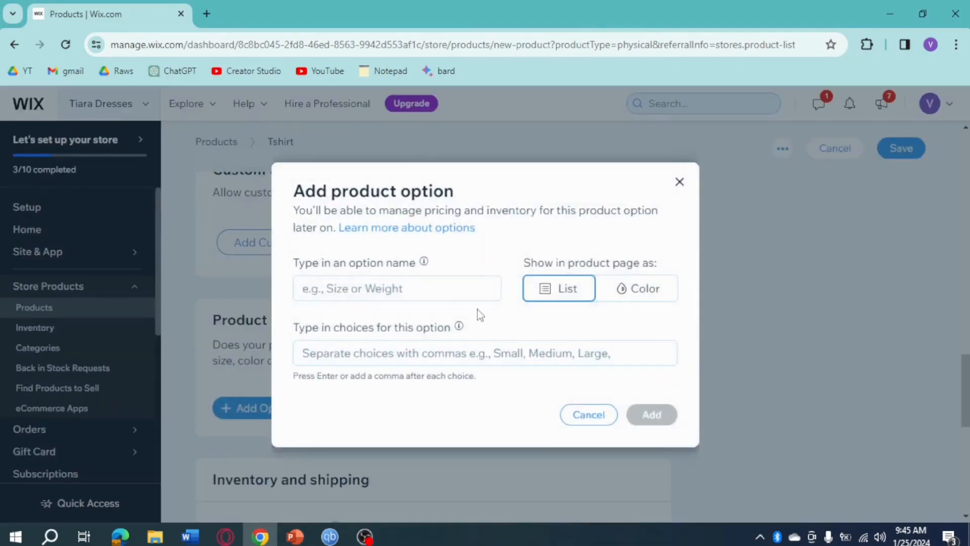
click(641, 288)
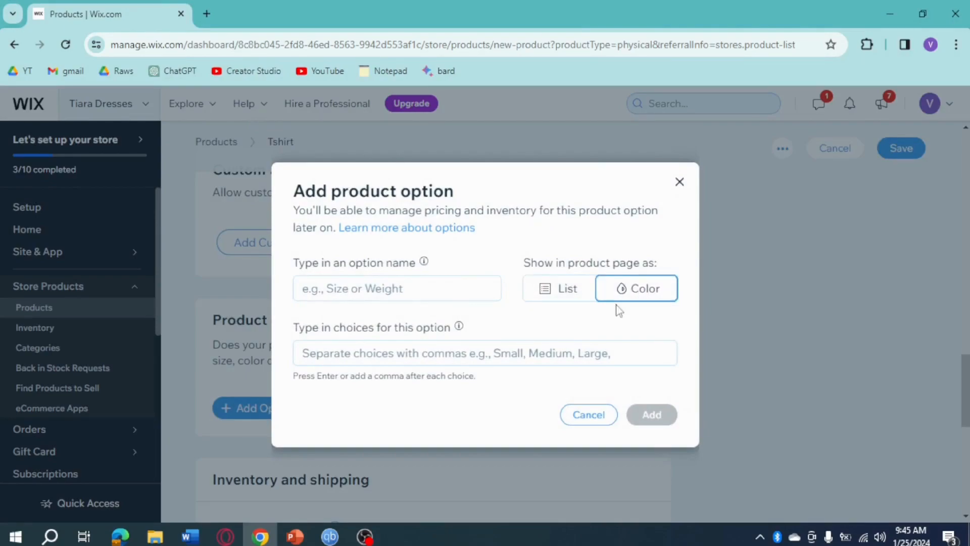
click(433, 295)
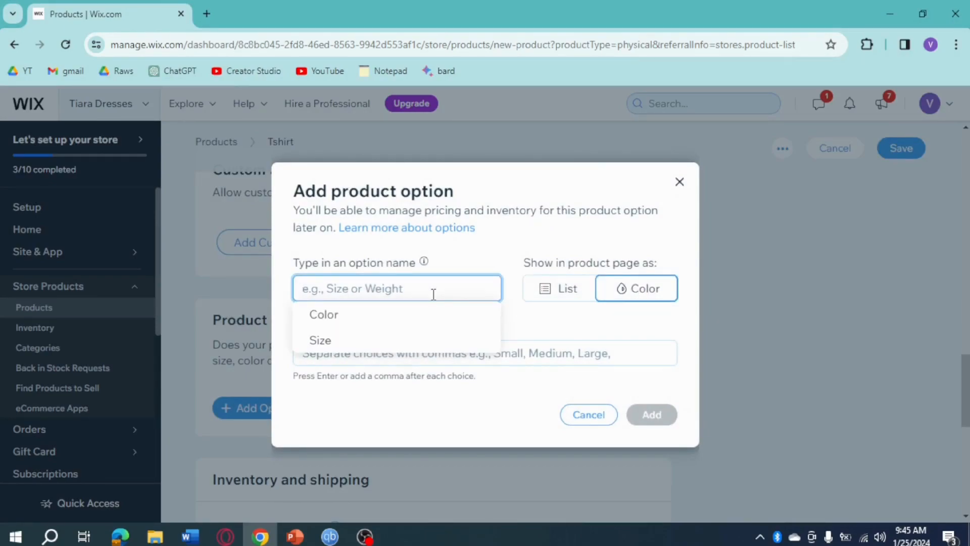
click(411, 316)
click(422, 355)
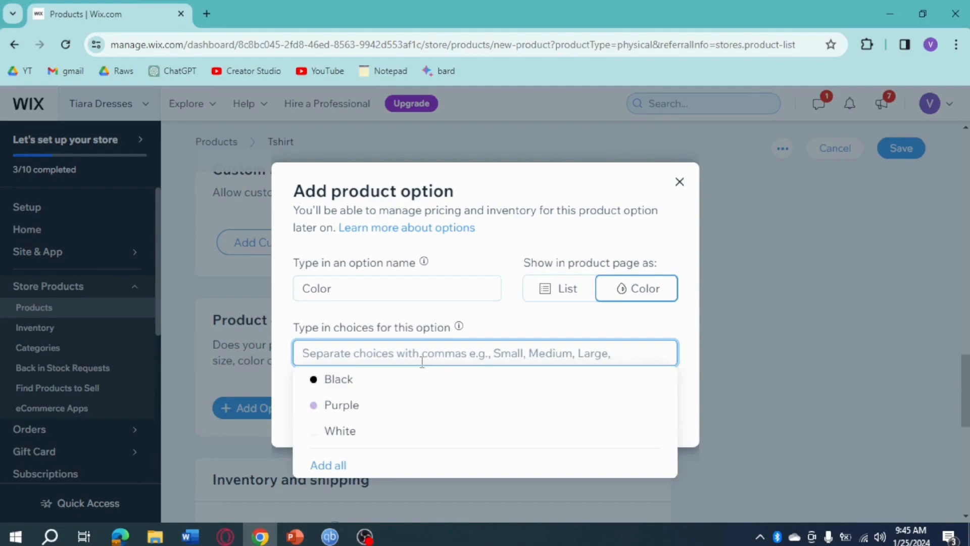
click(348, 464)
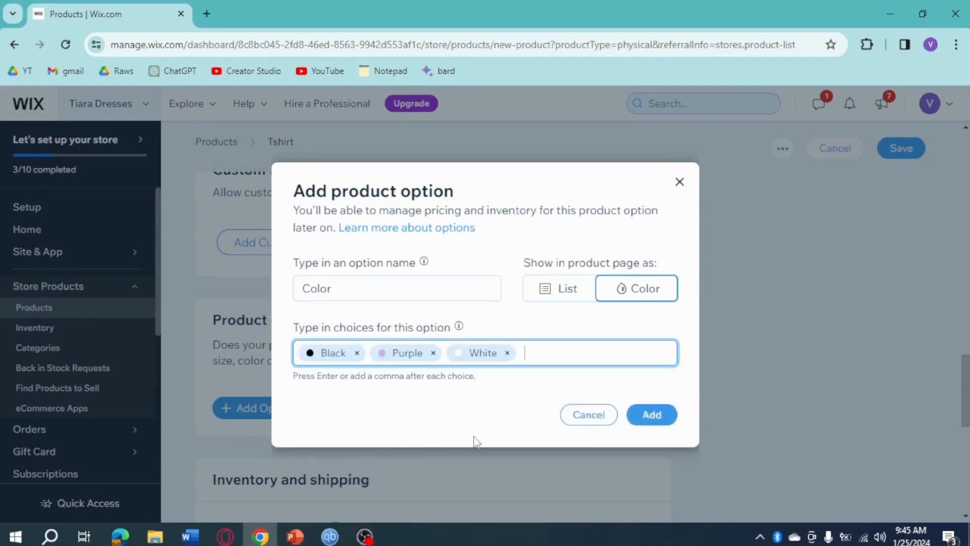
click(667, 420)
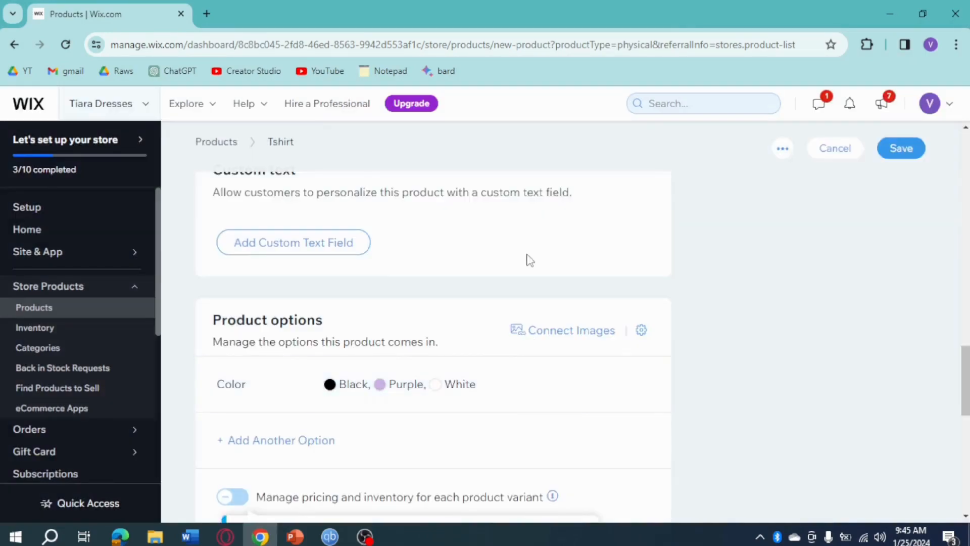
Step: Set the Tshirt's shipping weight to 0.2 kg
scroll(526, 261, down, 4)
scroll(574, 335, down, 3)
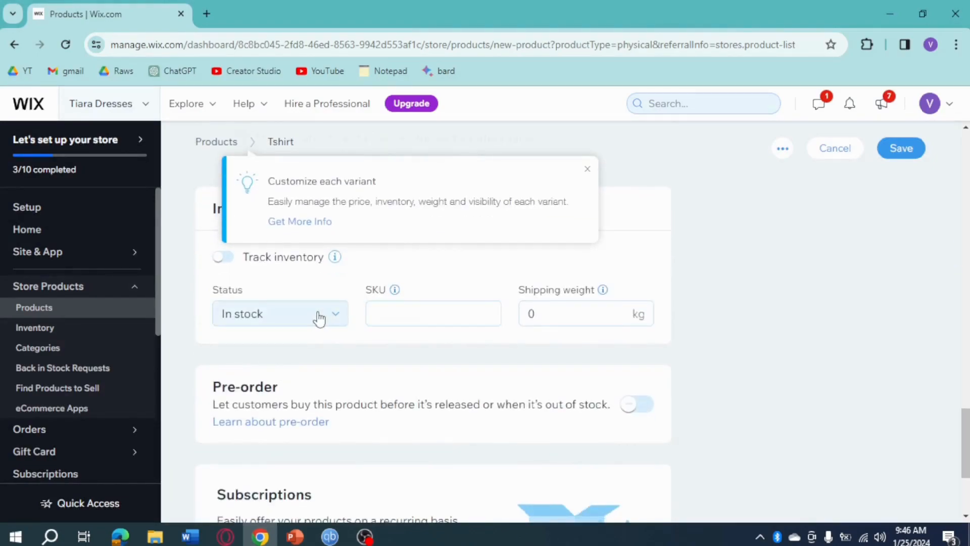
click(552, 313)
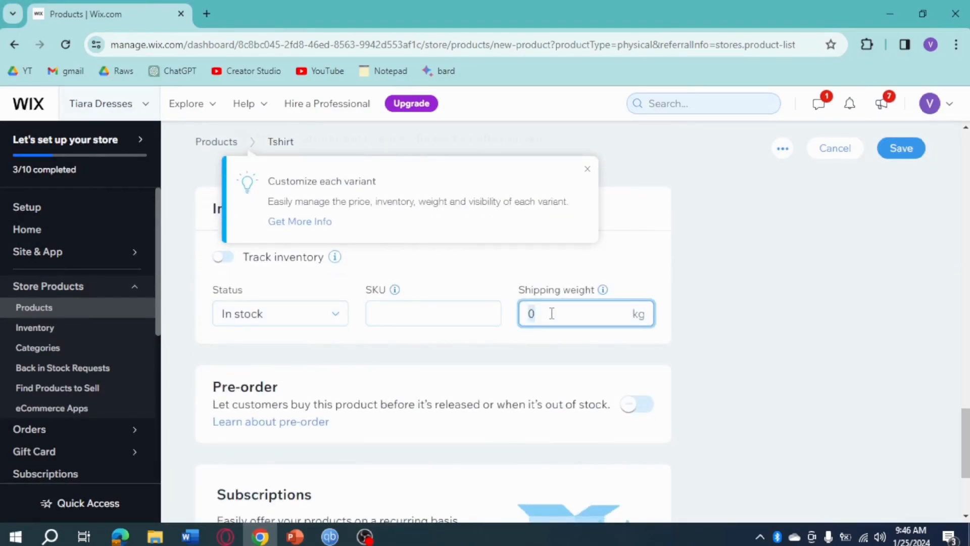
click(552, 314)
Step: Turn on inventory tracking for the product and set its inventory to 100
click(225, 258)
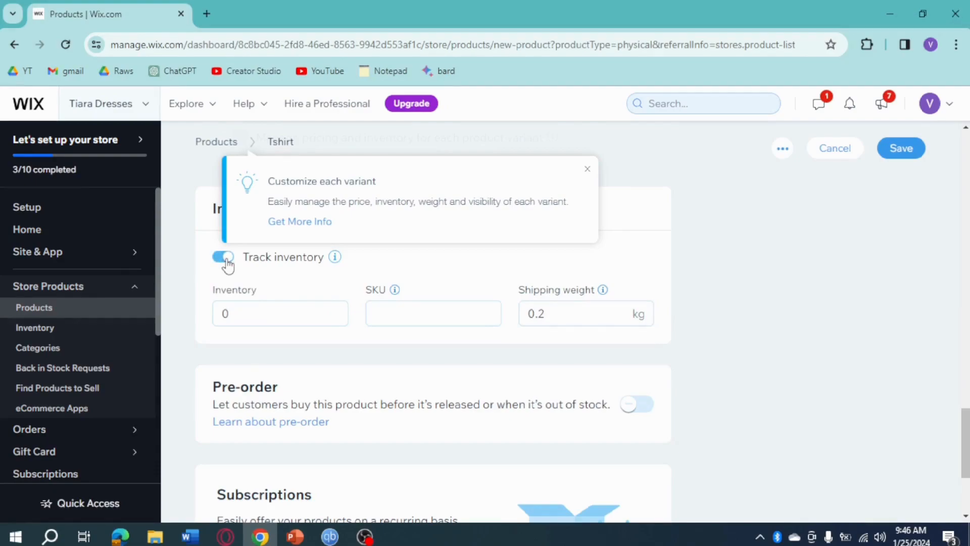
click(278, 312)
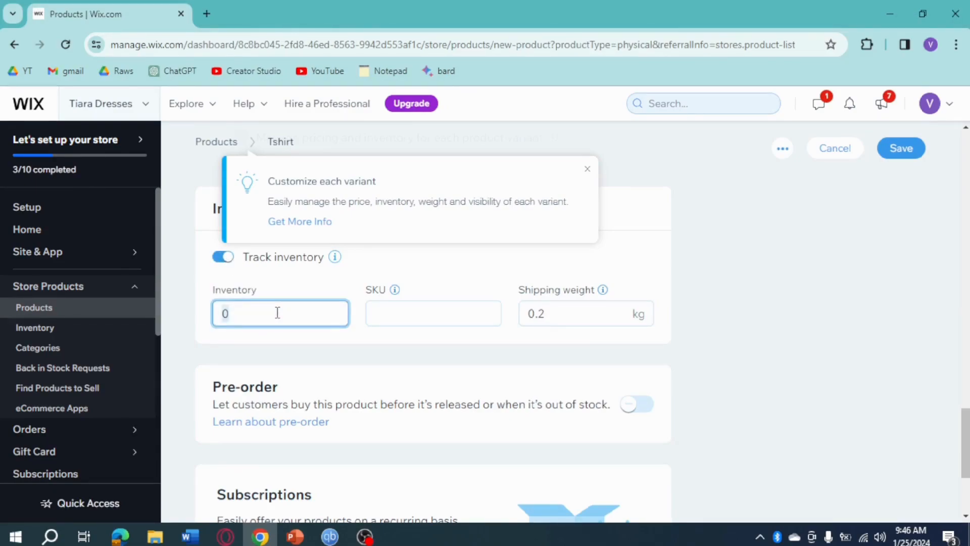
text(100)
Step: Look over the remaining product settings and save the Tshirt product
scroll(756, 410, down, 3)
scroll(867, 375, up, 10)
scroll(865, 371, up, 10)
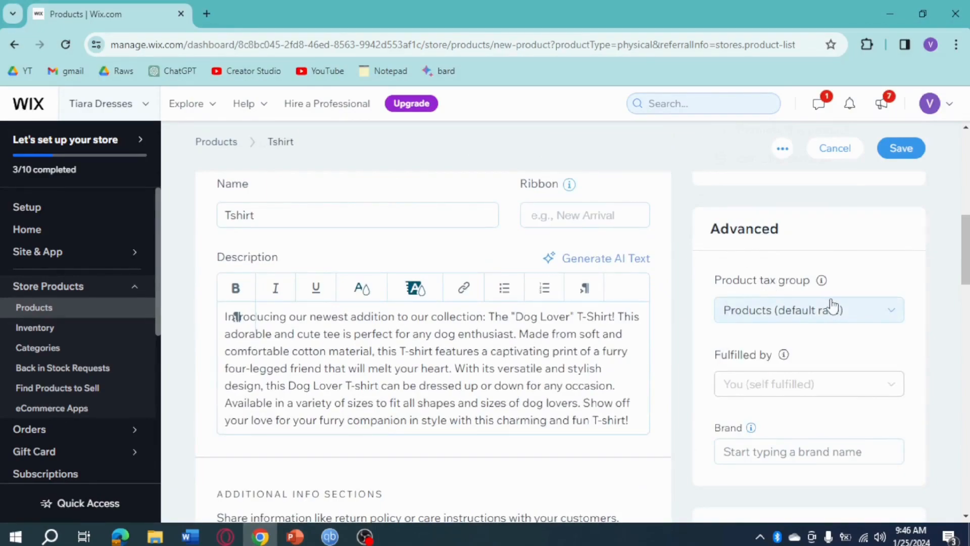
scroll(857, 326, up, 3)
scroll(829, 338, up, 2)
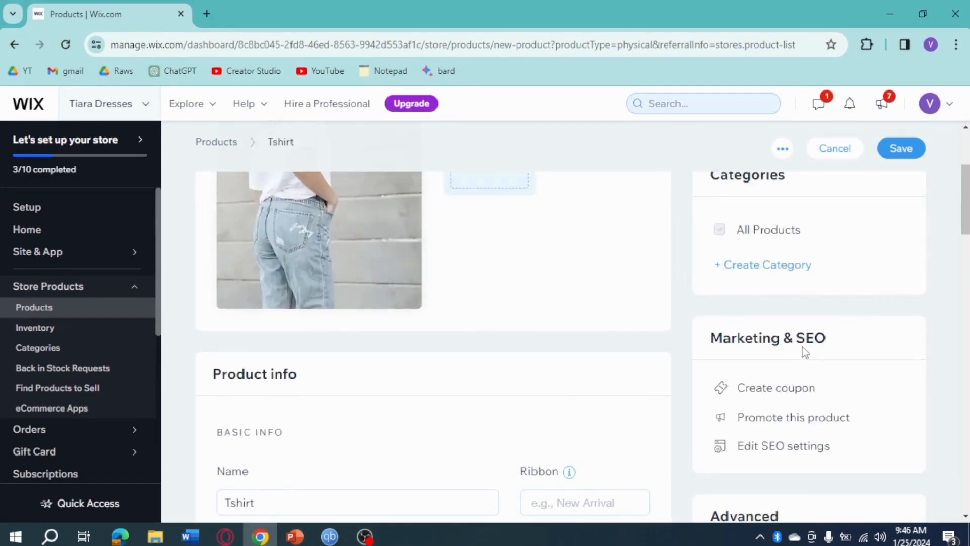
scroll(806, 348, up, 3)
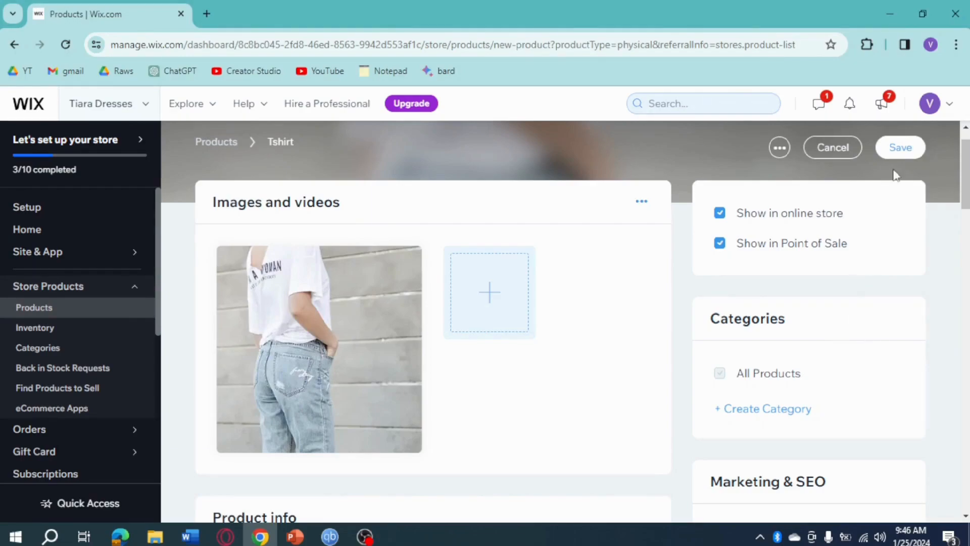
click(904, 150)
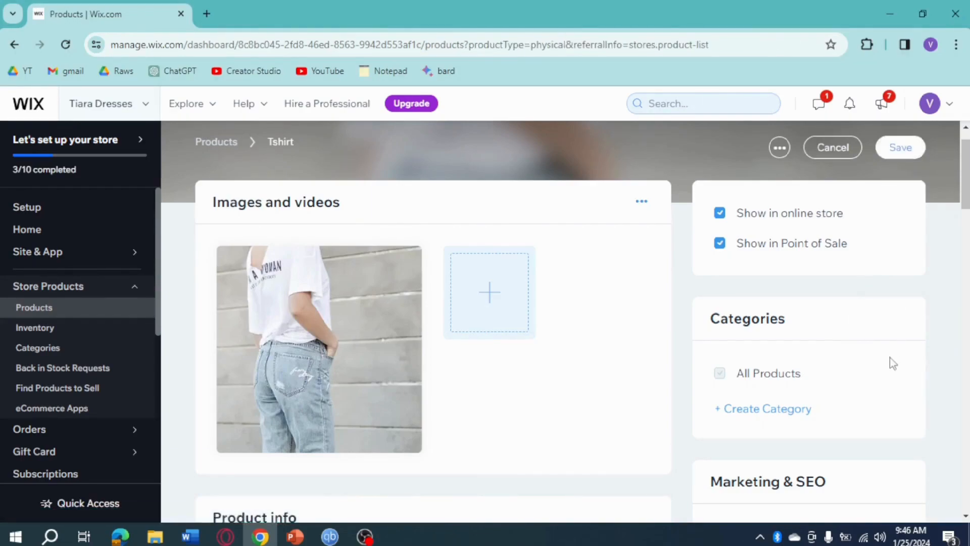